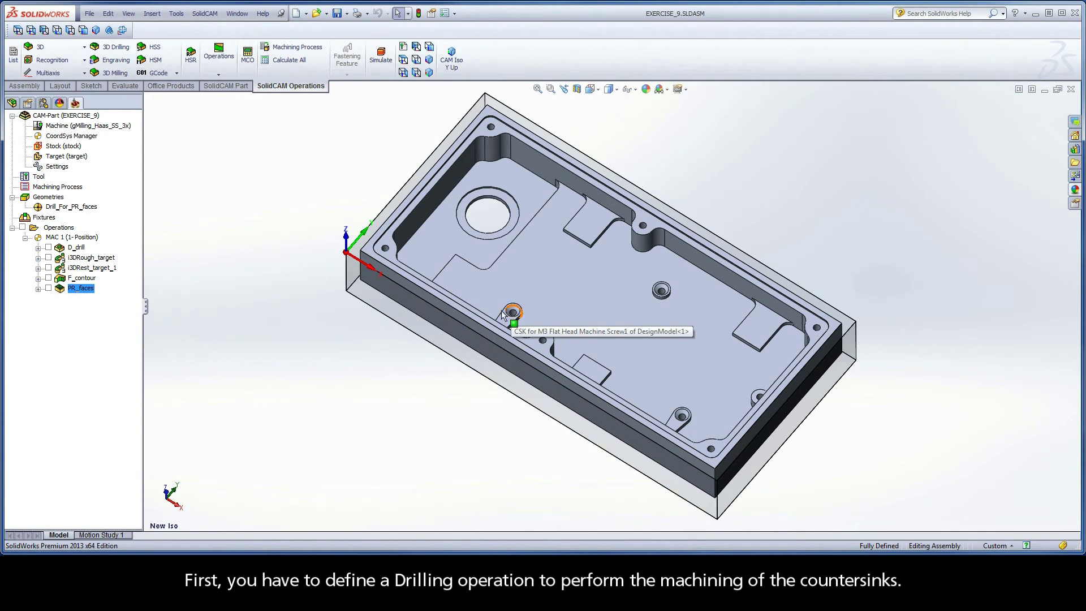
Add a new Drilling operation from the Operations context menu in the SolidCAM Manager.
right_click(59, 229)
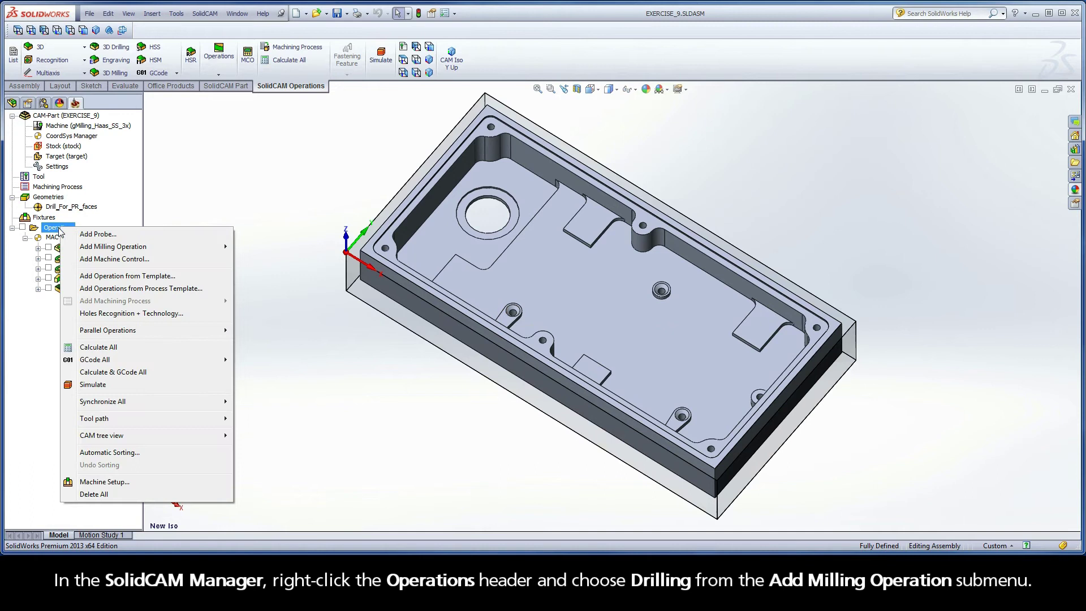
mouse_move(85, 247)
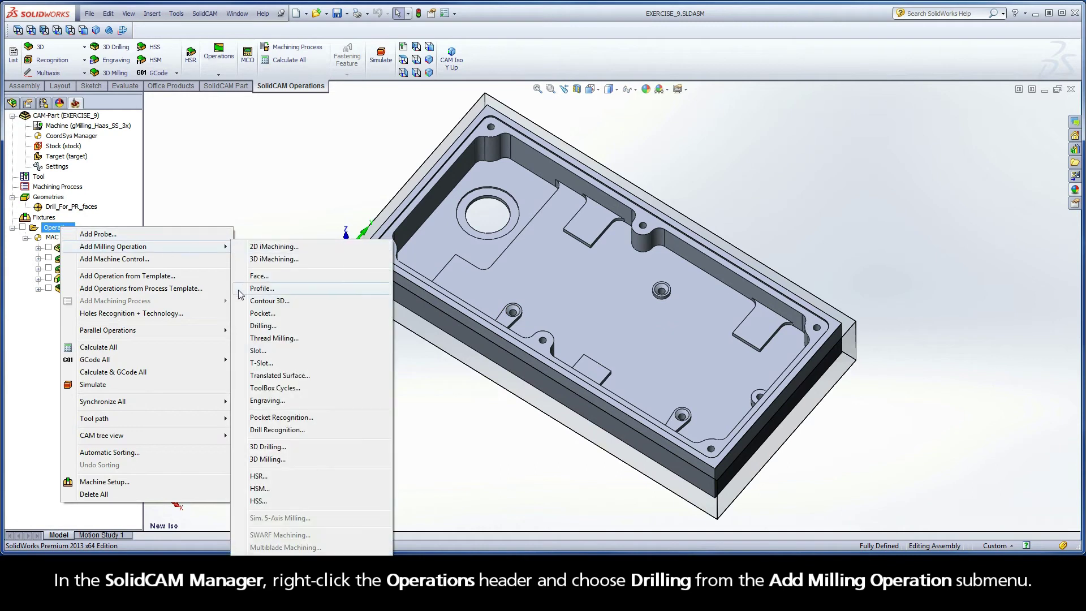
left_click(279, 328)
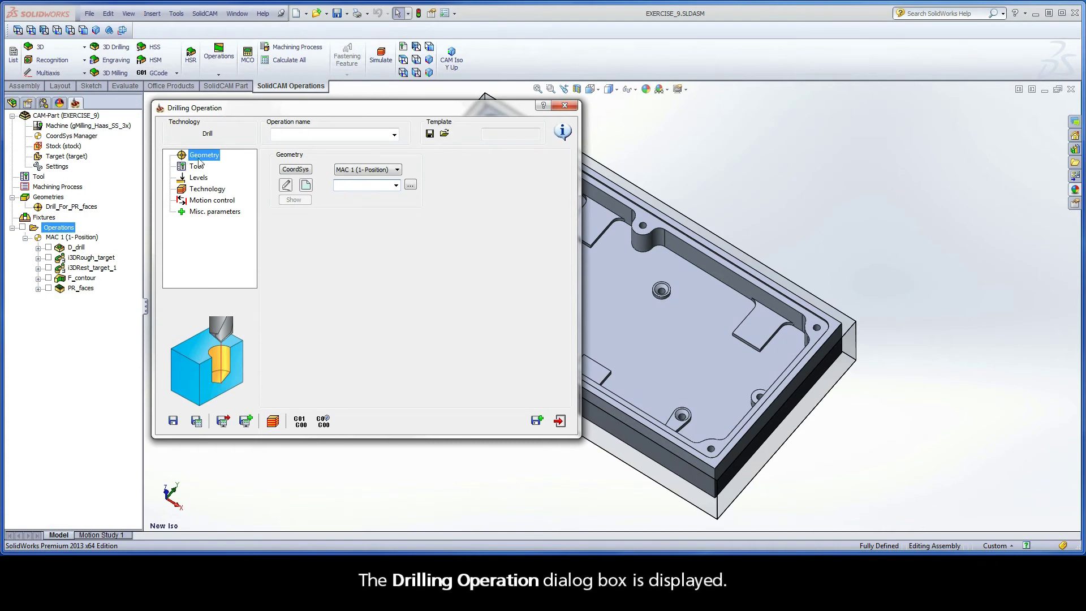
Start new drill geometry drill1 with the On Z-level hole filter enabled.
left_click(306, 187)
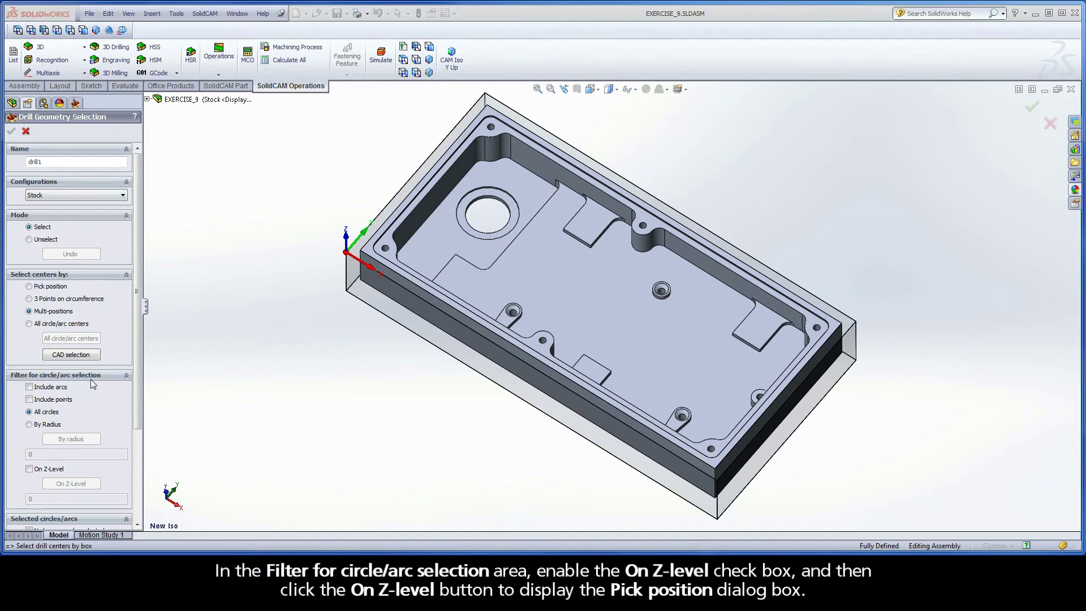
left_click(29, 469)
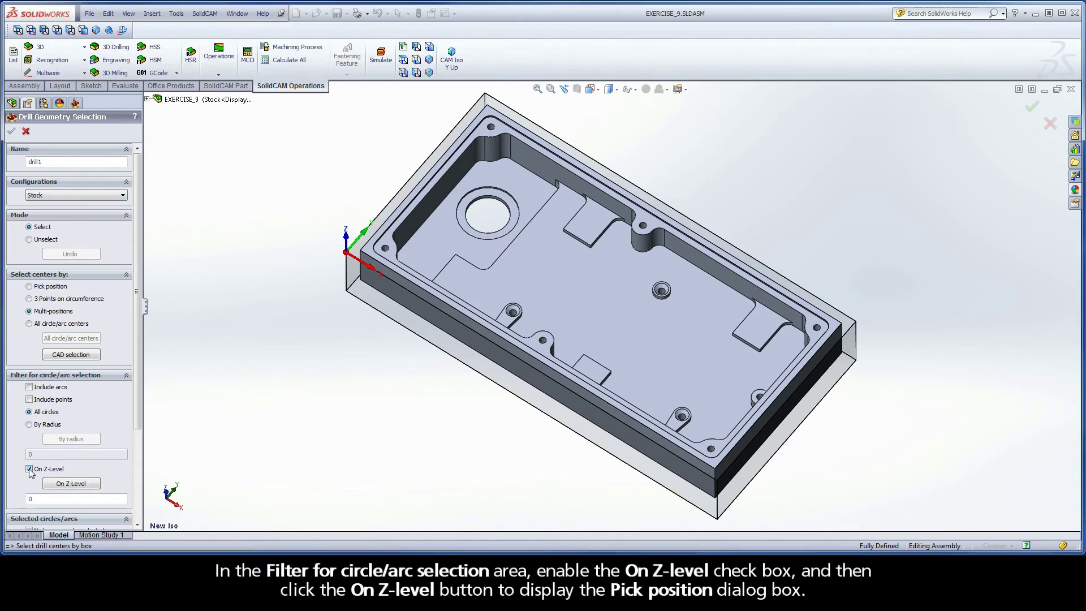
left_click(77, 485)
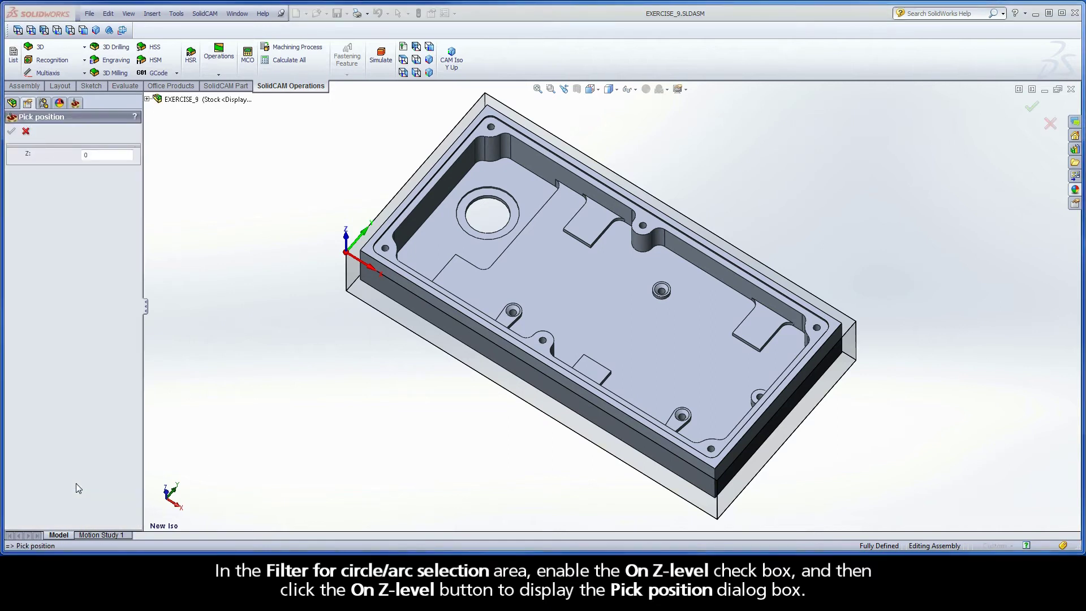
In the saved Countersinks view, set the Z-level to -13 from the lowest boss's top face.
right_click(255, 165)
left_click(263, 268)
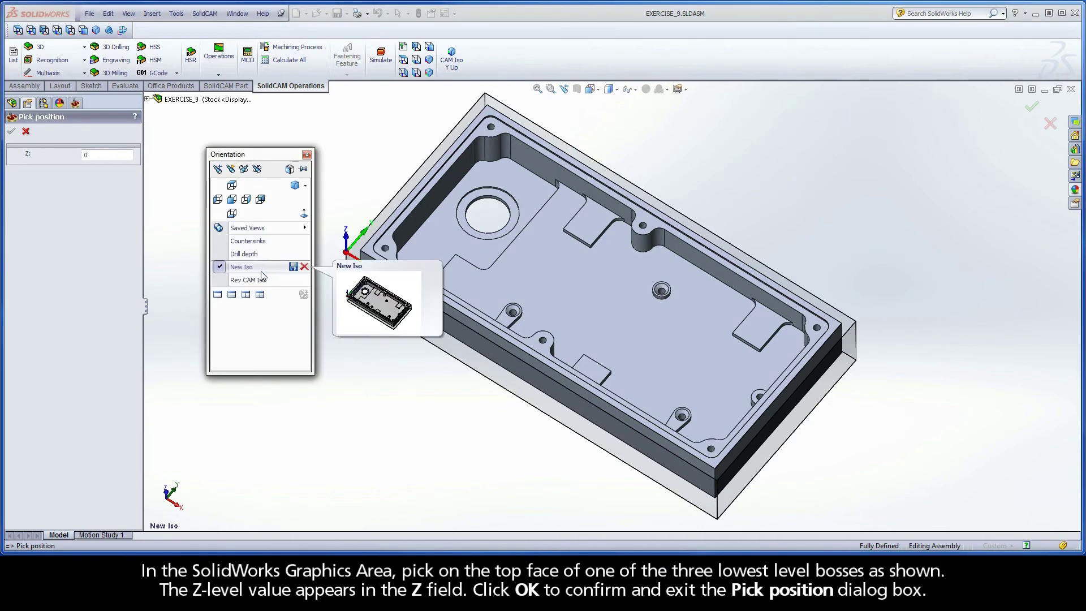
left_click(259, 242)
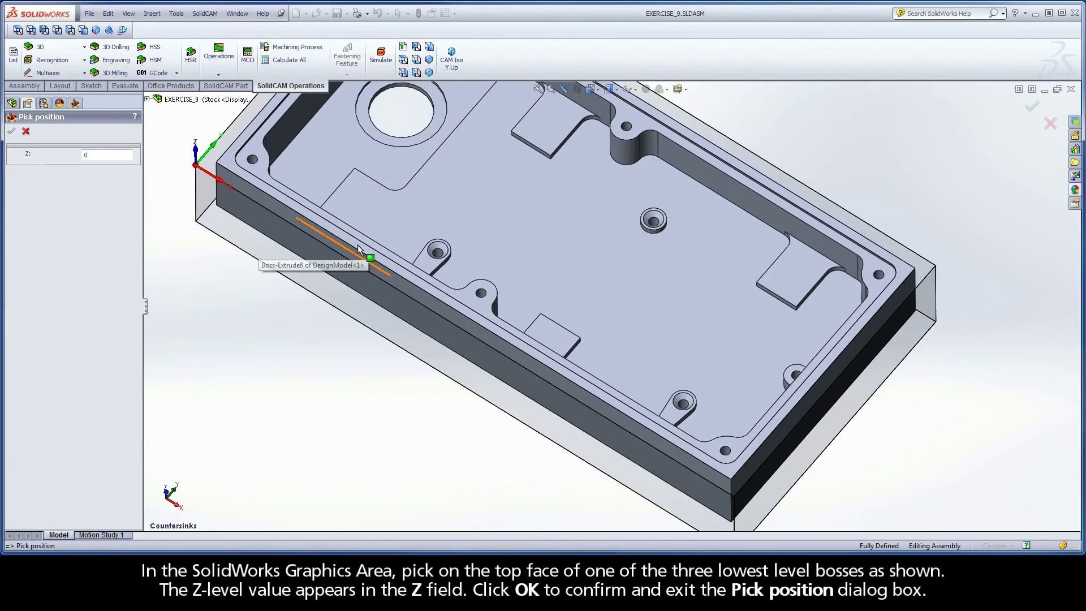
left_click(431, 270)
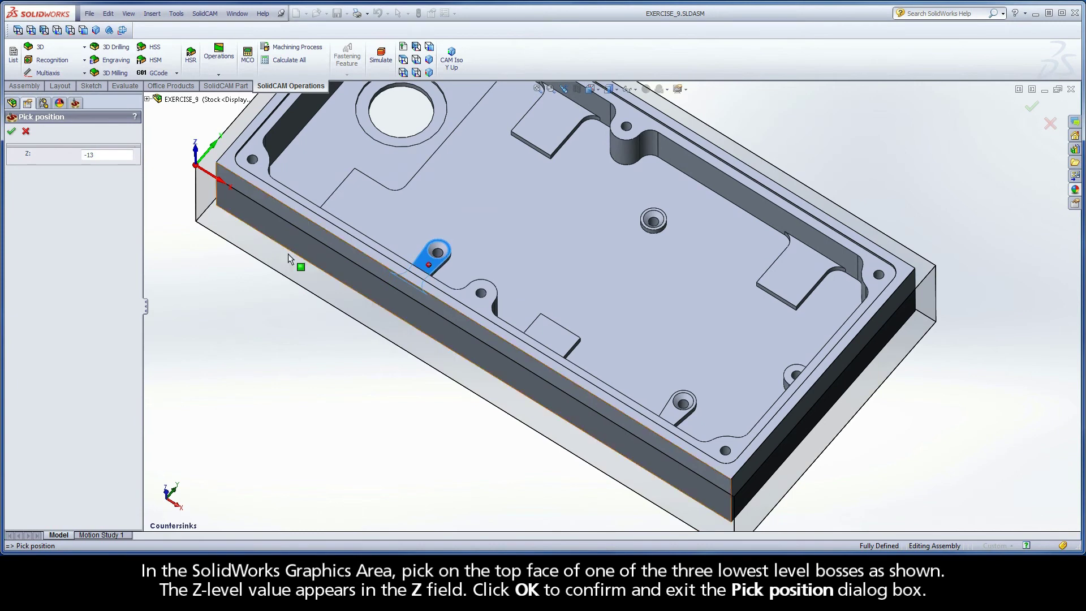
double_click(96, 158)
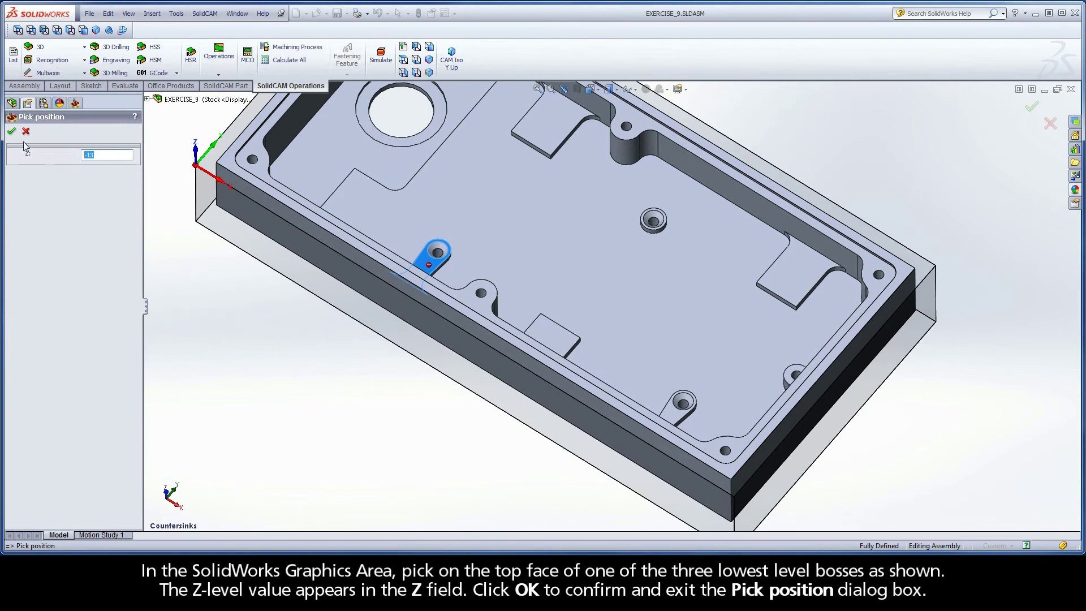
left_click(12, 131)
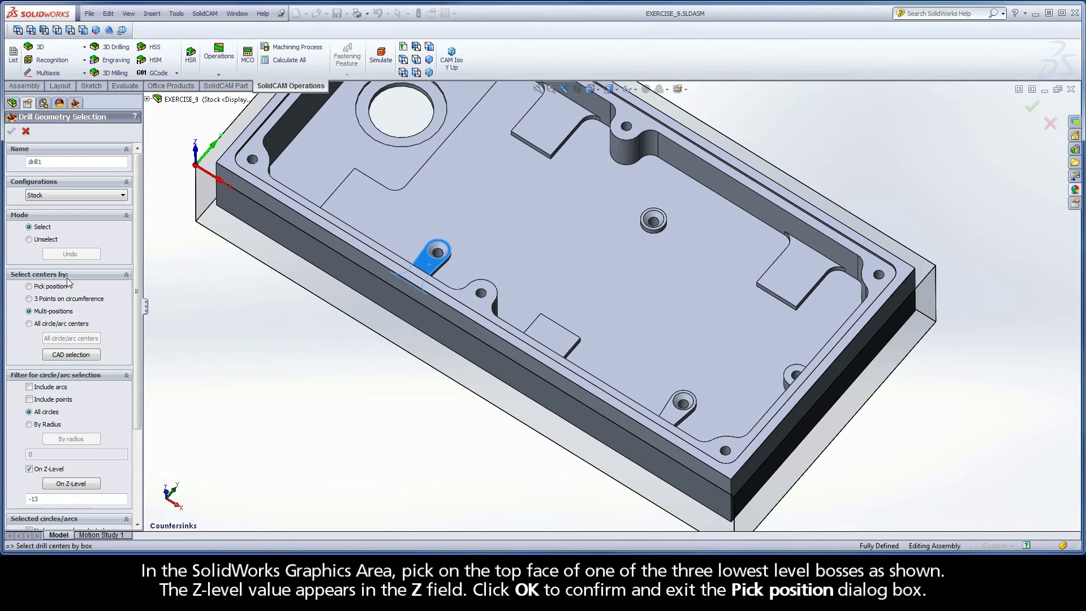
Select all three circle centres at Z -13 as drill1 and confirm the geometry.
left_click(29, 325)
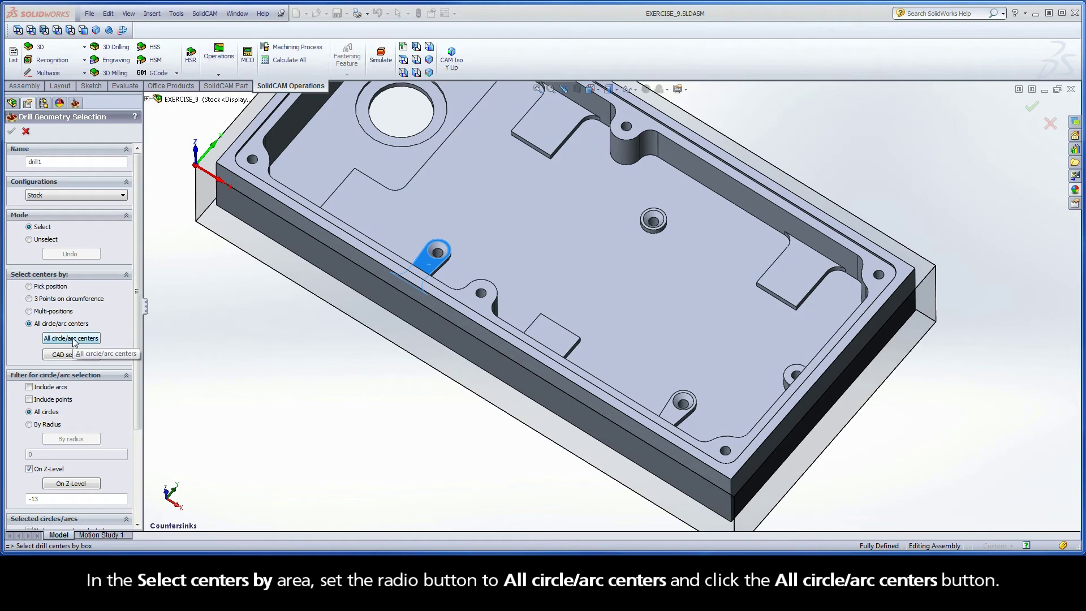
left_click(74, 339)
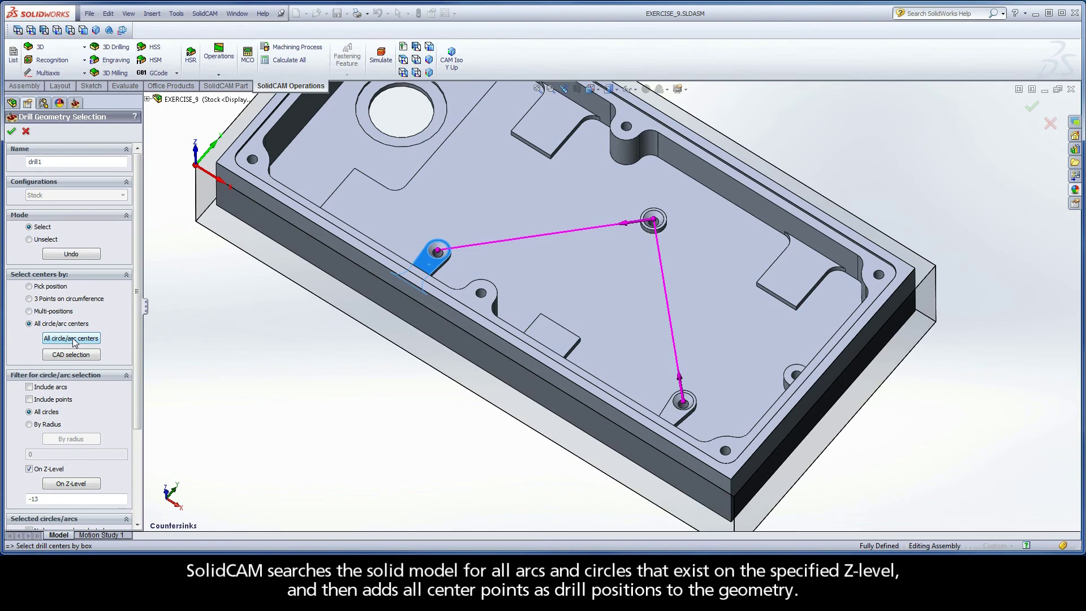
left_click(11, 132)
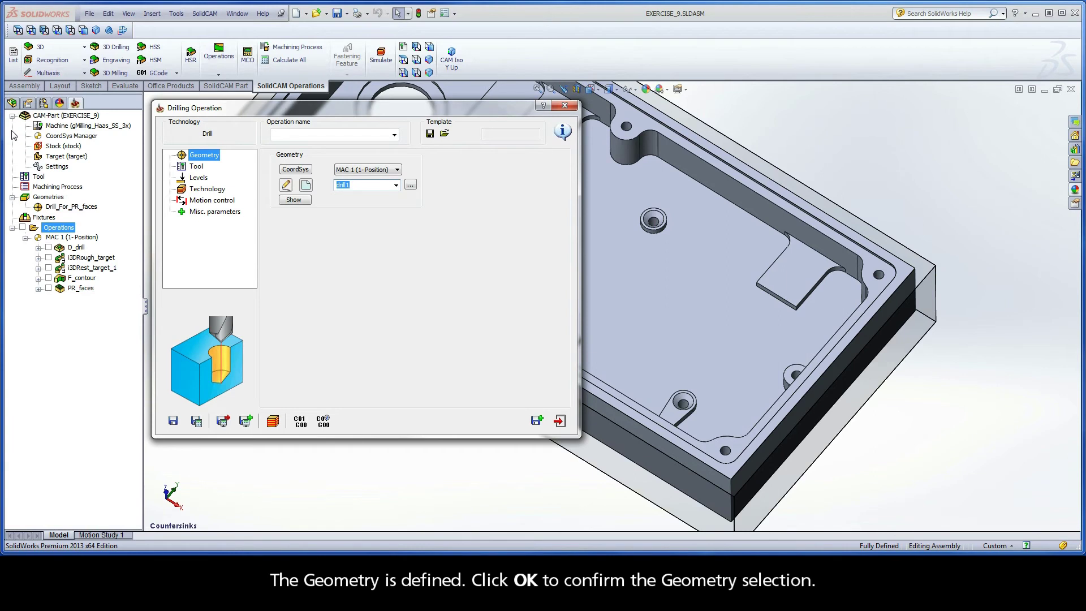
Assign tool 4, the 9.5 mm SPOT DRILL, from the Part Tool Table.
left_click(197, 166)
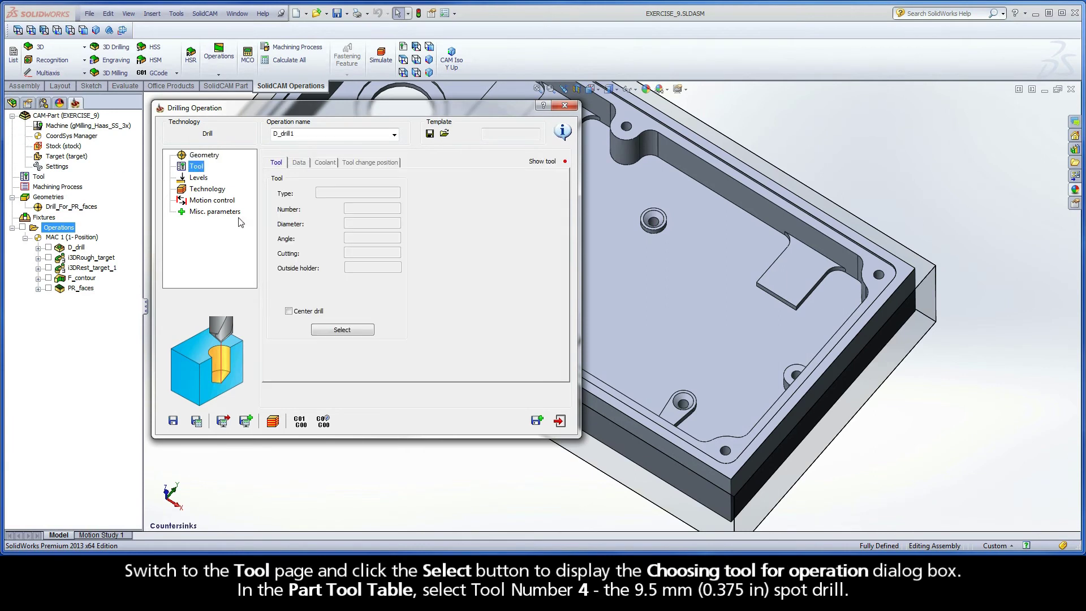
left_click(342, 329)
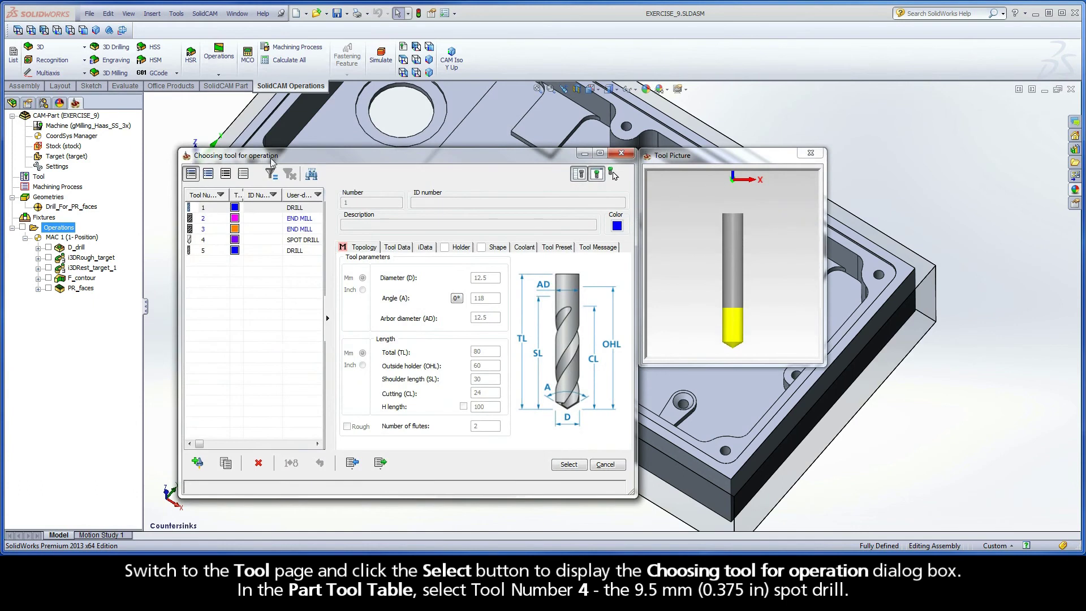
left_click(213, 240)
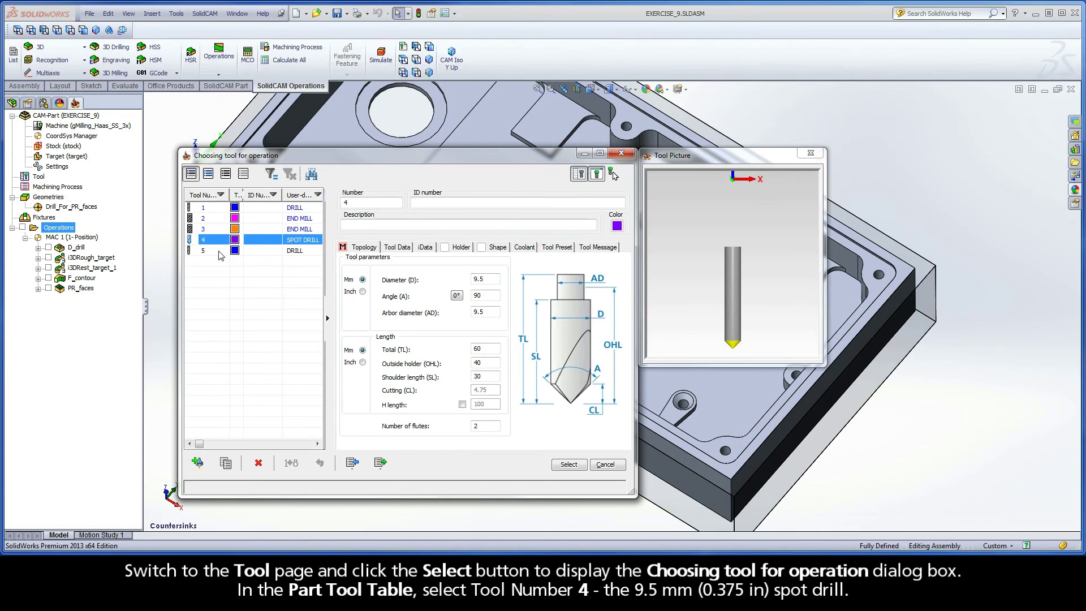
left_click(478, 279)
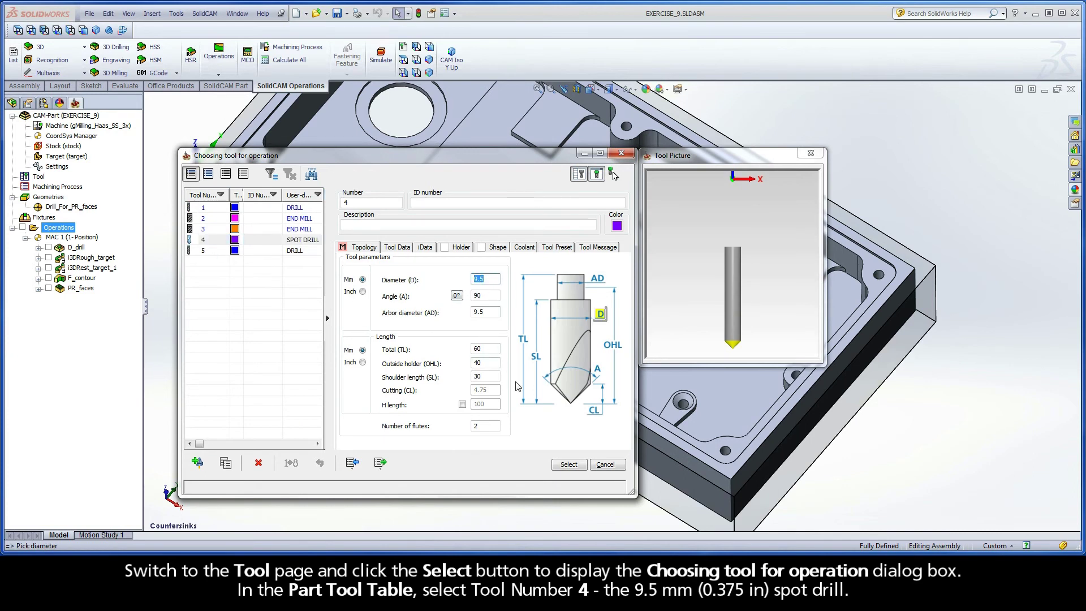
left_click(568, 464)
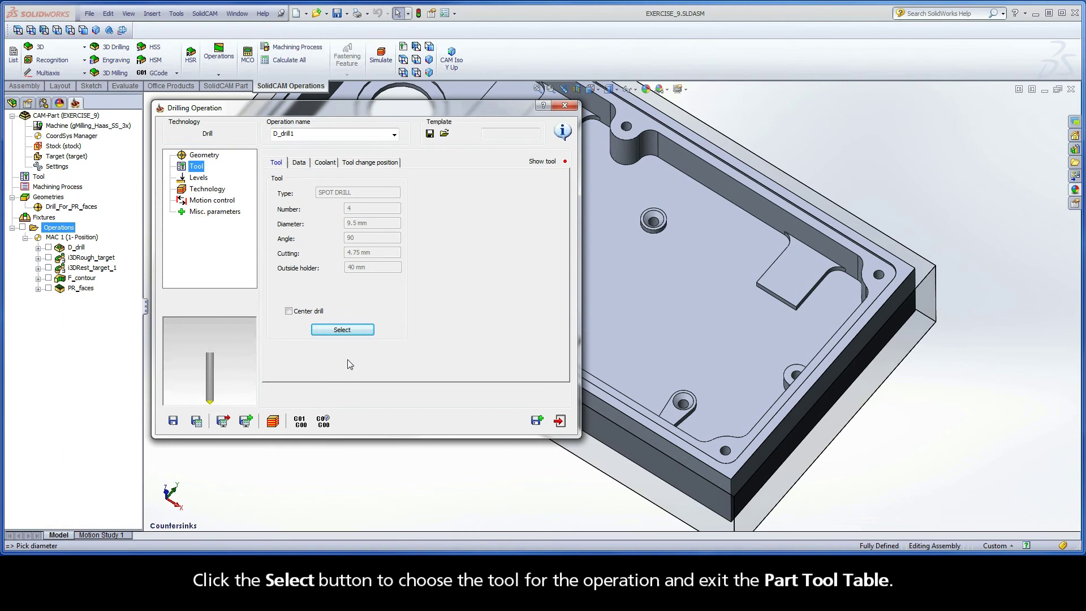
left_click(199, 178)
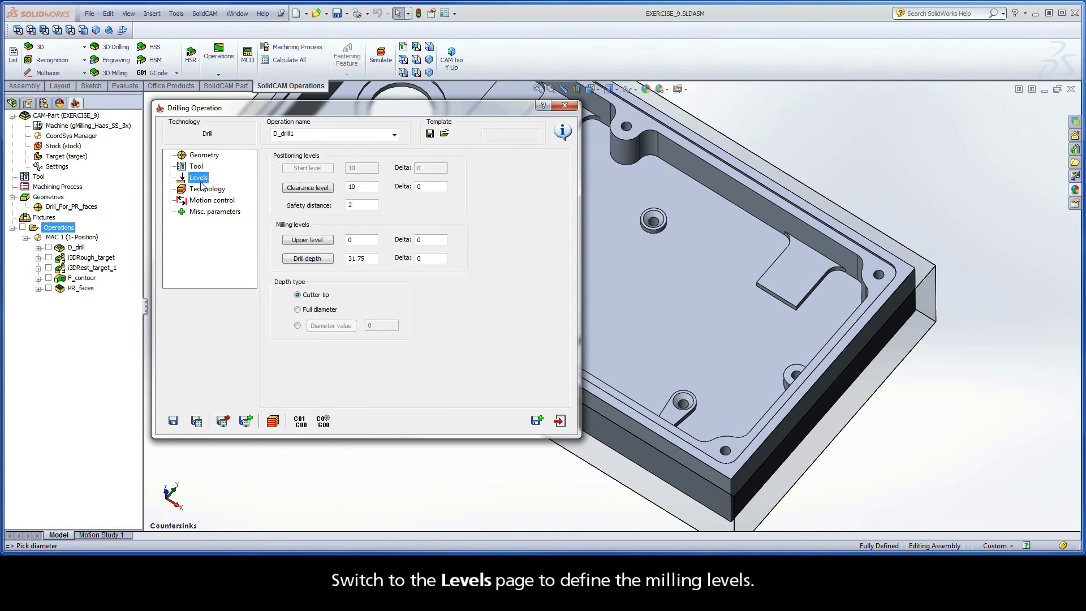
Set upper level 0 from the stock top face and drill depth -13 from a low boss top face.
left_click(308, 240)
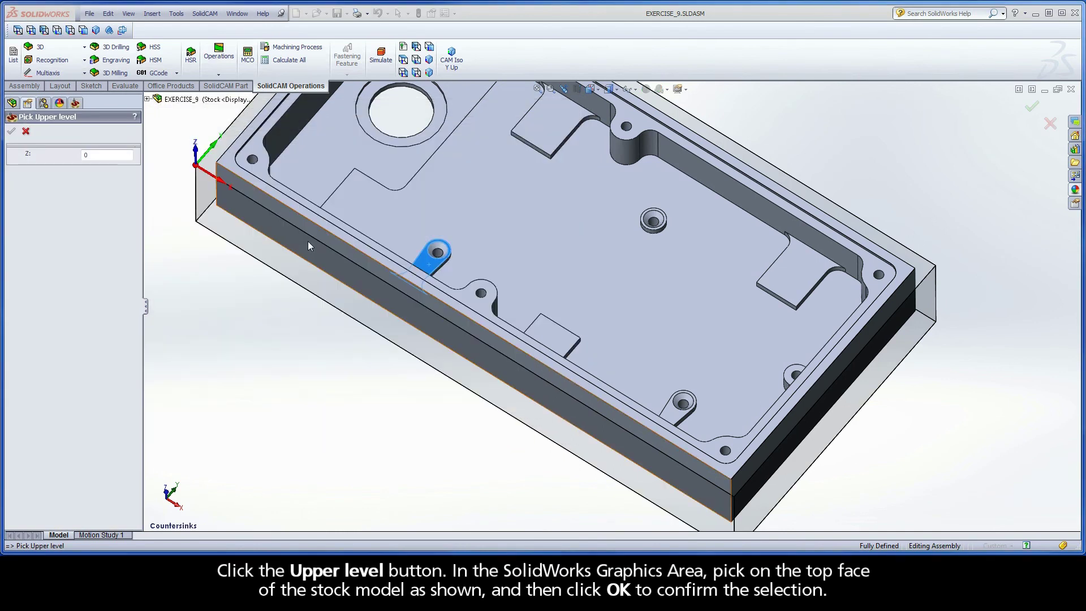
left_click(211, 167)
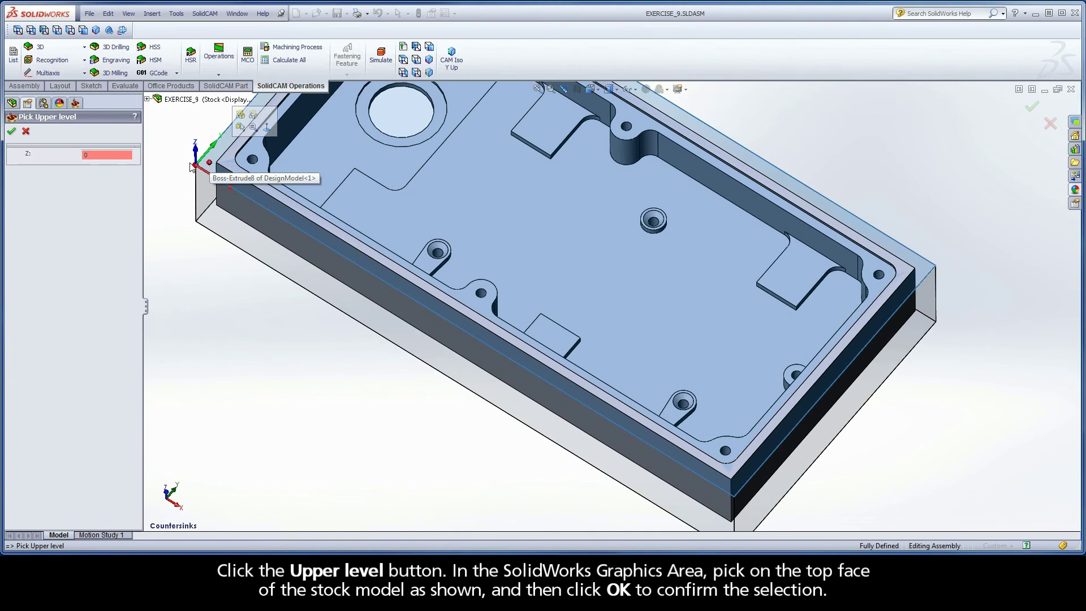
left_click(11, 131)
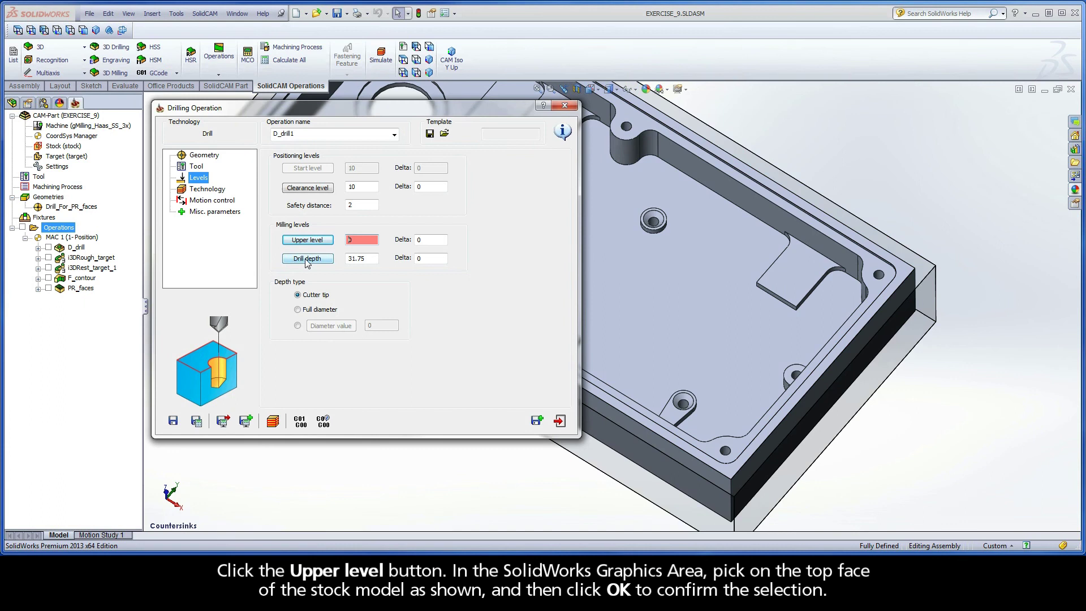
left_click(308, 260)
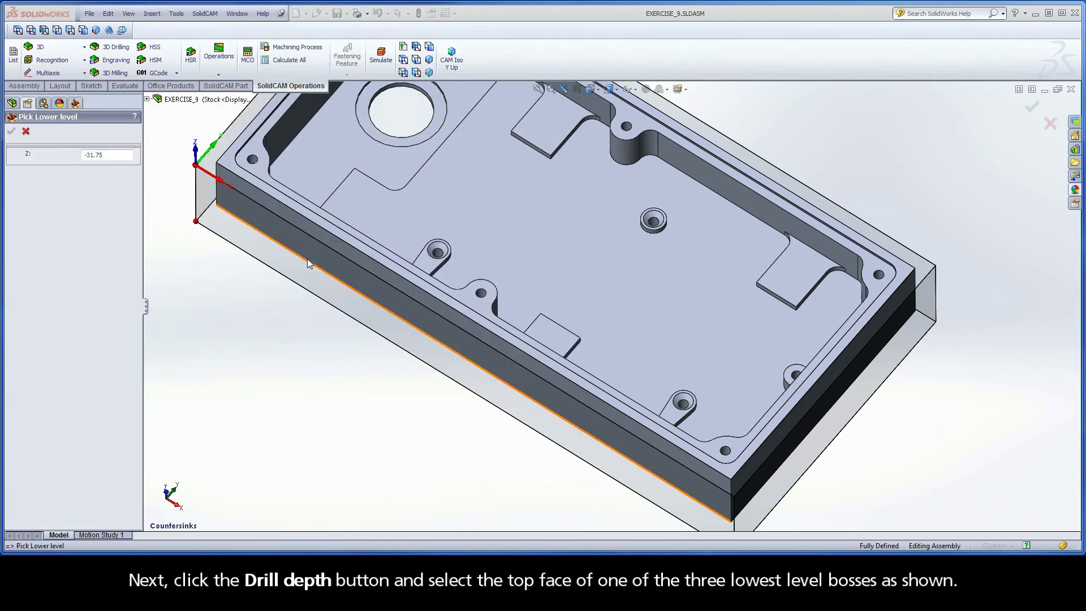
left_click(425, 262)
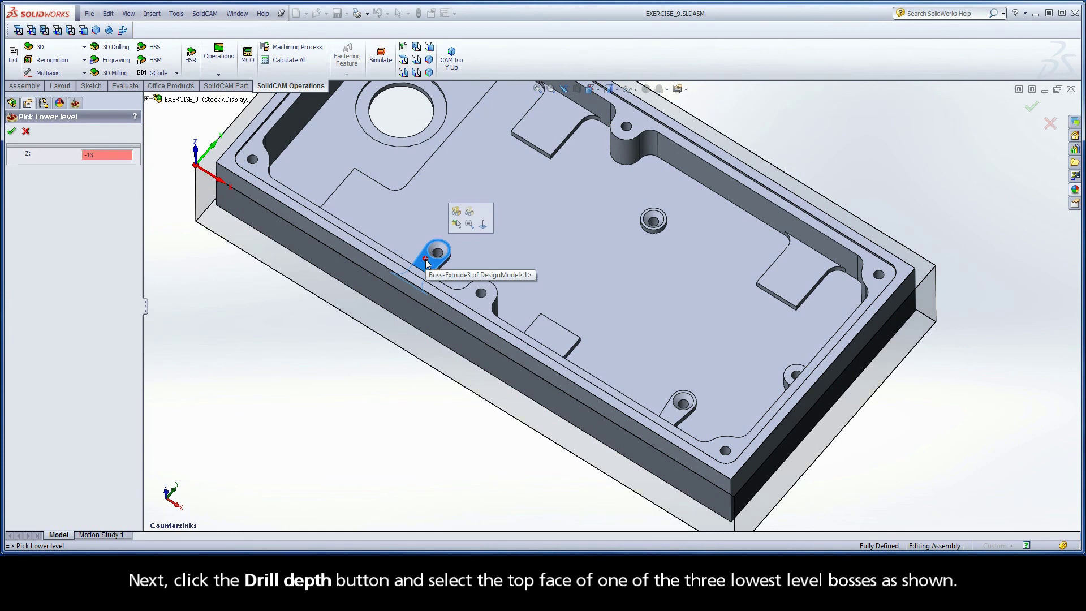
left_click(11, 132)
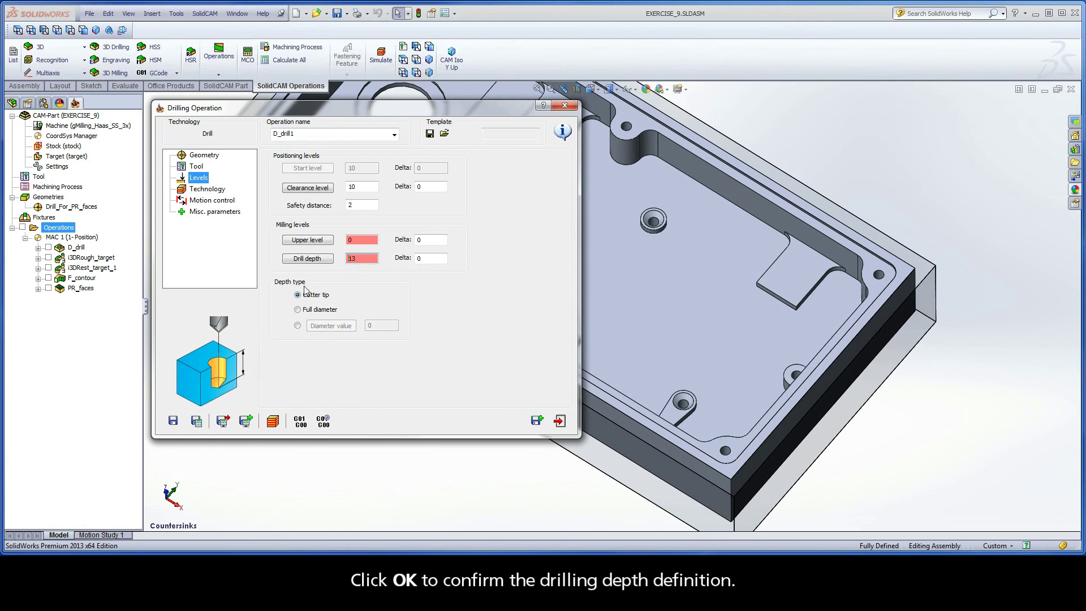
Set the depth type to Diameter value 6.3 mm, picked from a countersink's outer circular edge.
left_click(297, 326)
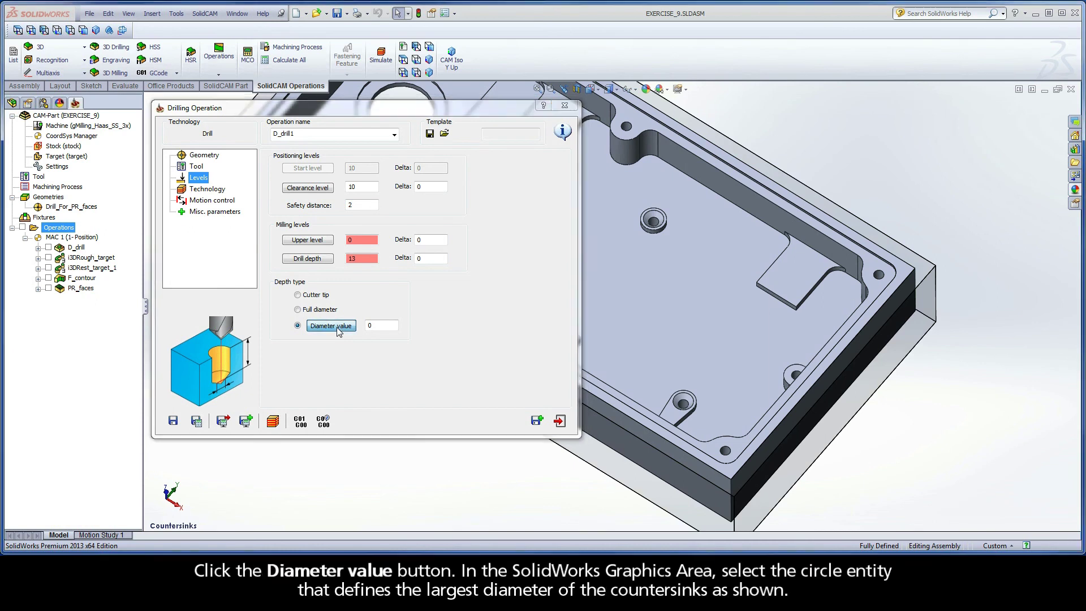
left_click(337, 326)
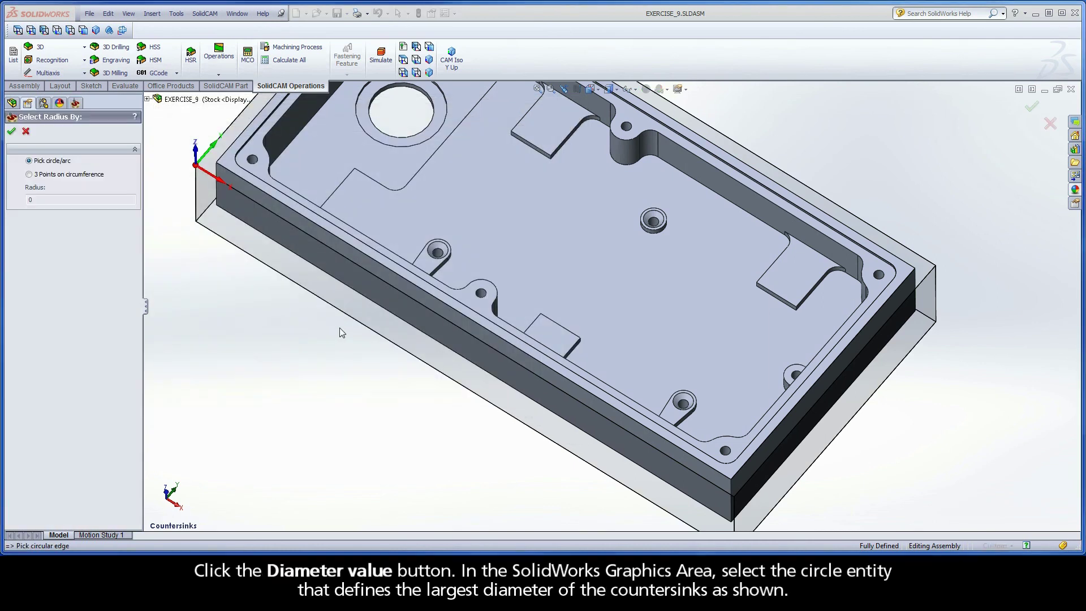
left_click(429, 256)
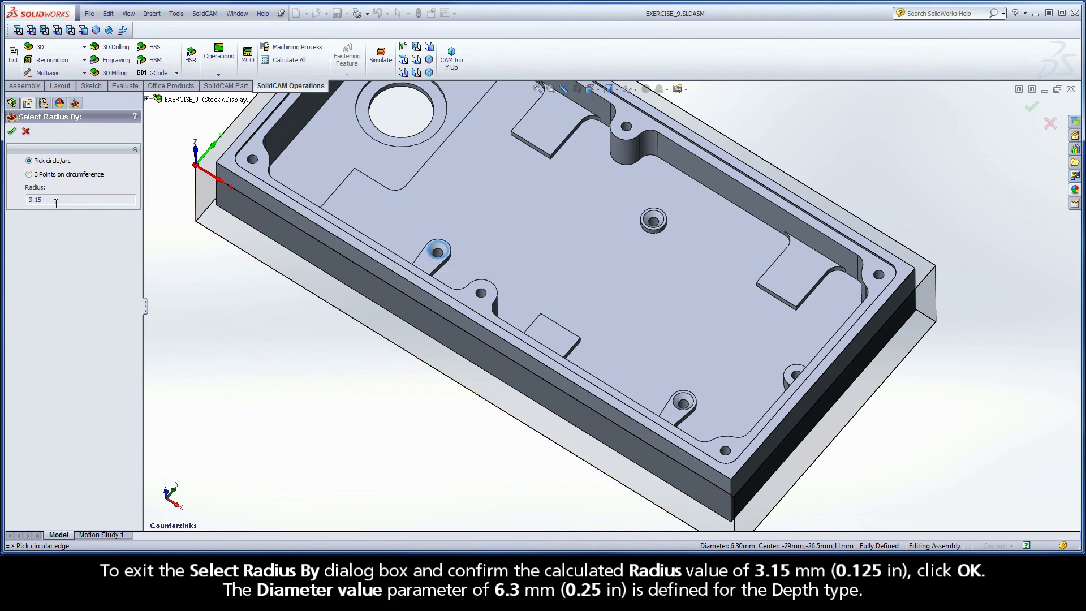
left_click_drag(56, 204, 22, 205)
left_click(12, 133)
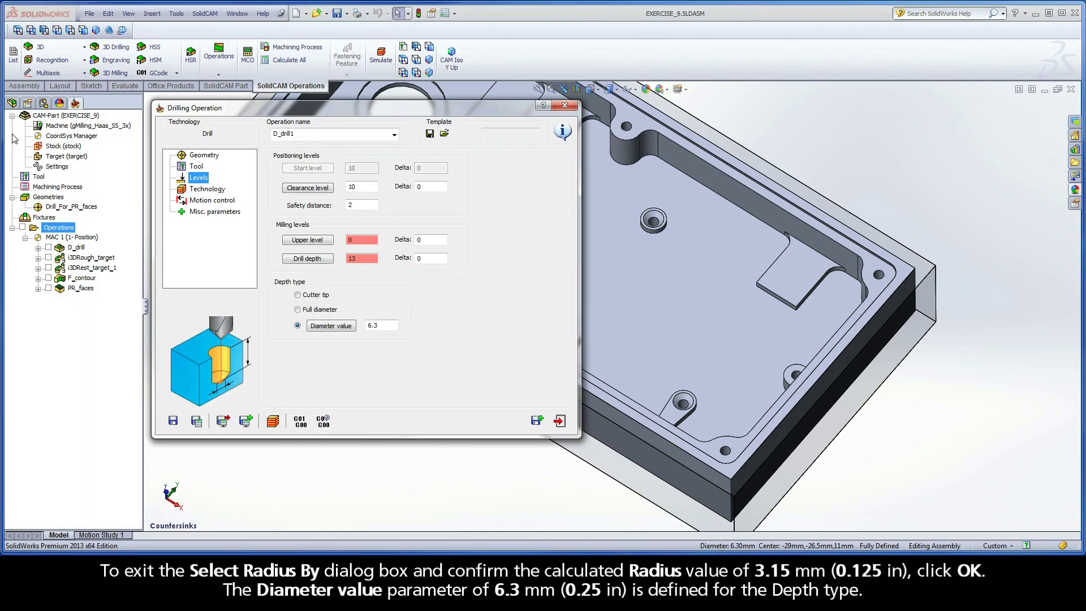
left_click_drag(387, 325, 362, 330)
Save and calculate D_drill1, then exit the Drilling Operation dialog.
left_click(207, 190)
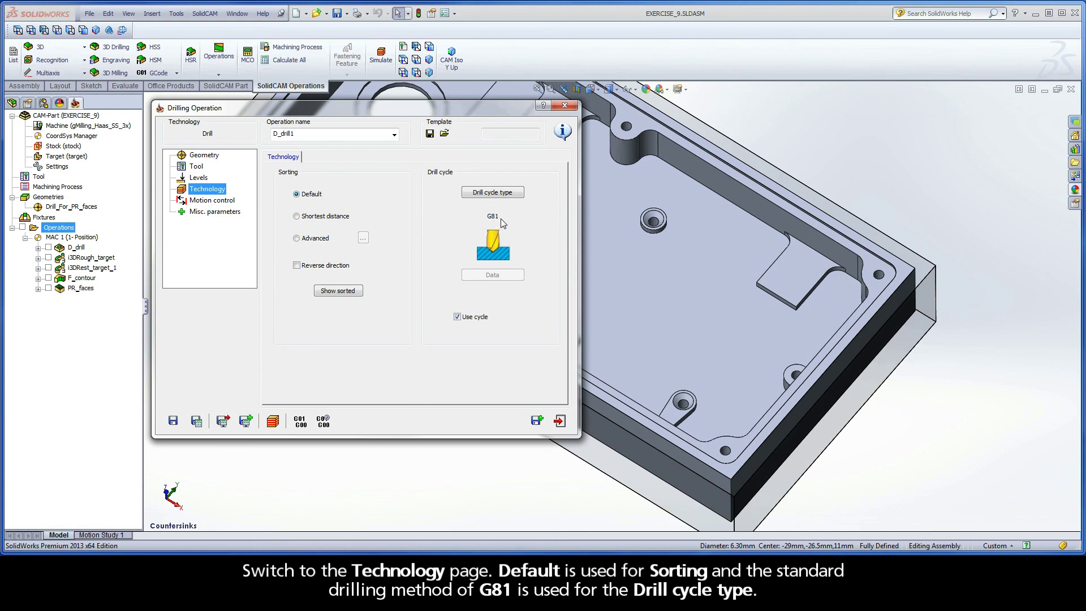
left_click(195, 421)
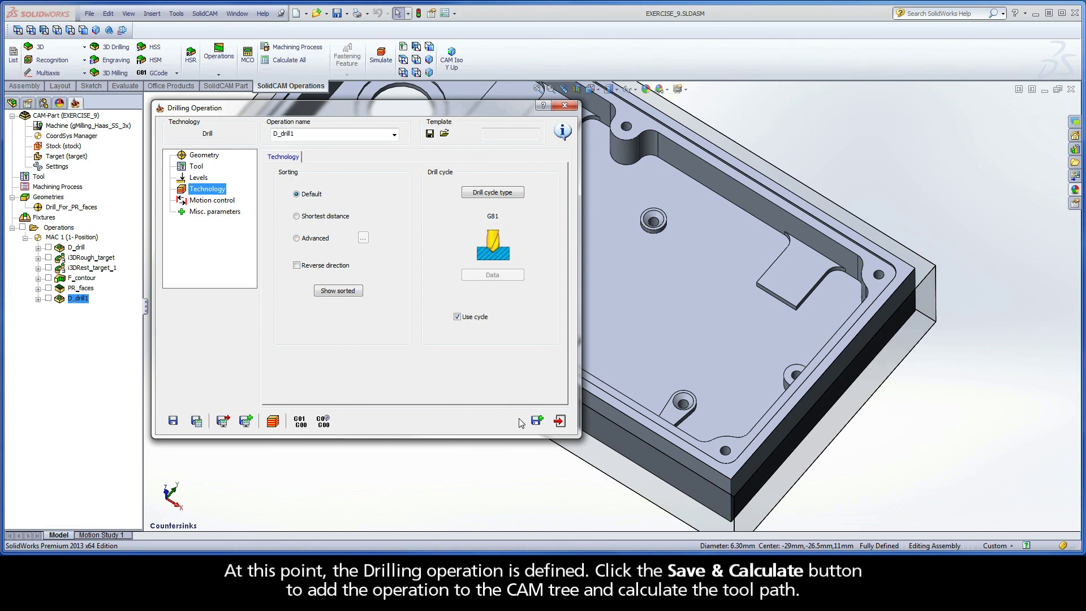
left_click(560, 421)
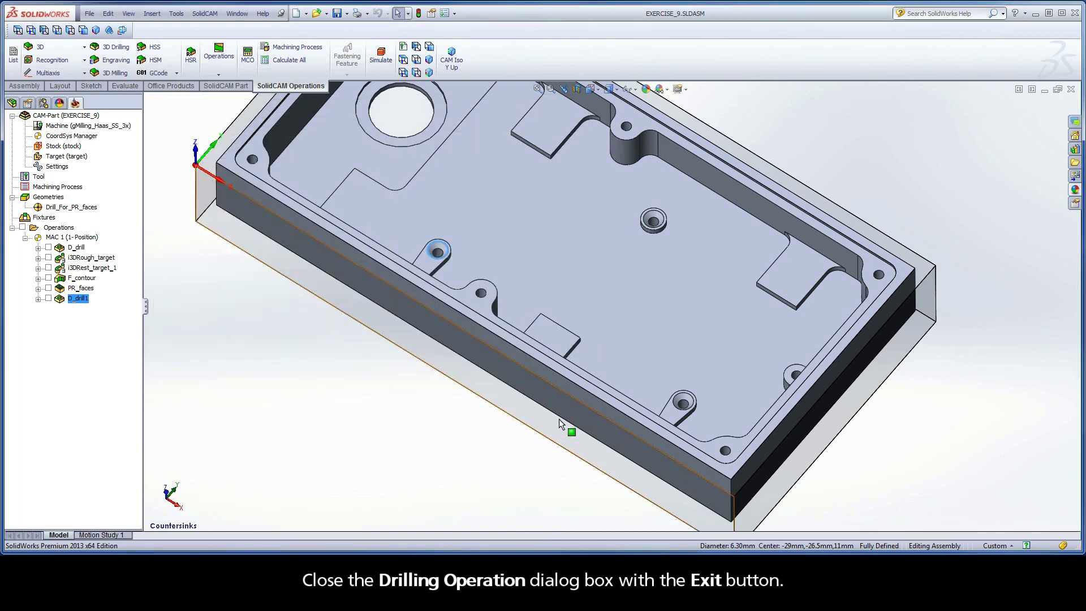